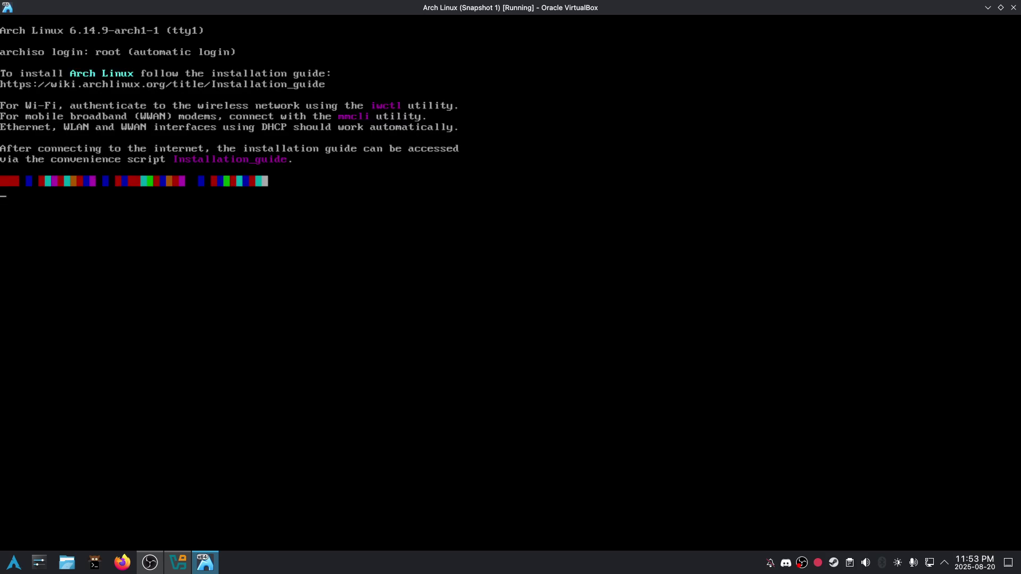
text(cfdisk /dev/sda)
- Partition /dev/sda with cfdisk as GPT: 800M first partition, remaining 7.2G second, and write the table
key(Return)
key(Return)
key(Return)
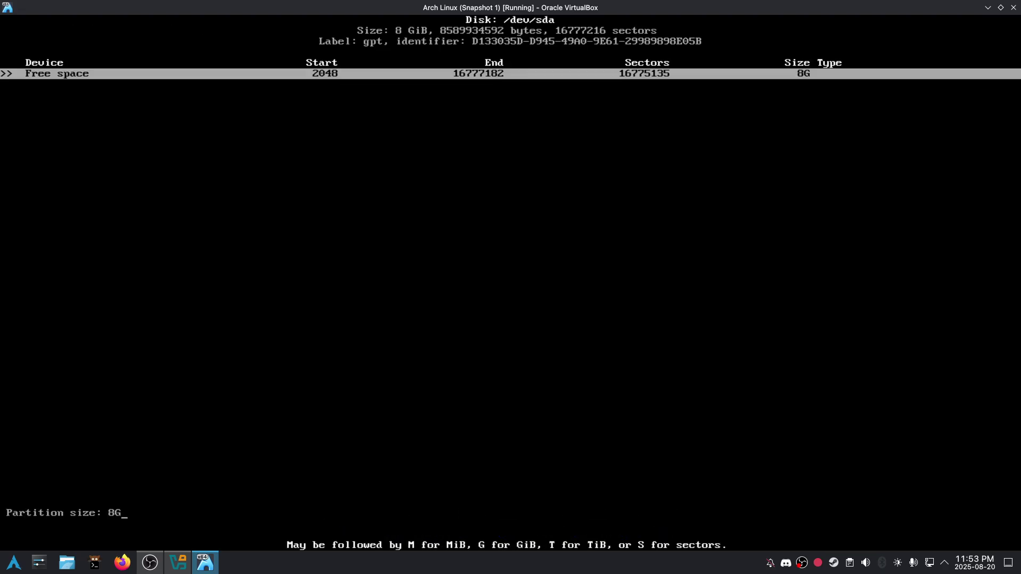
key(BackSpace)
key(BackSpace)
text(00M)
key(Return)
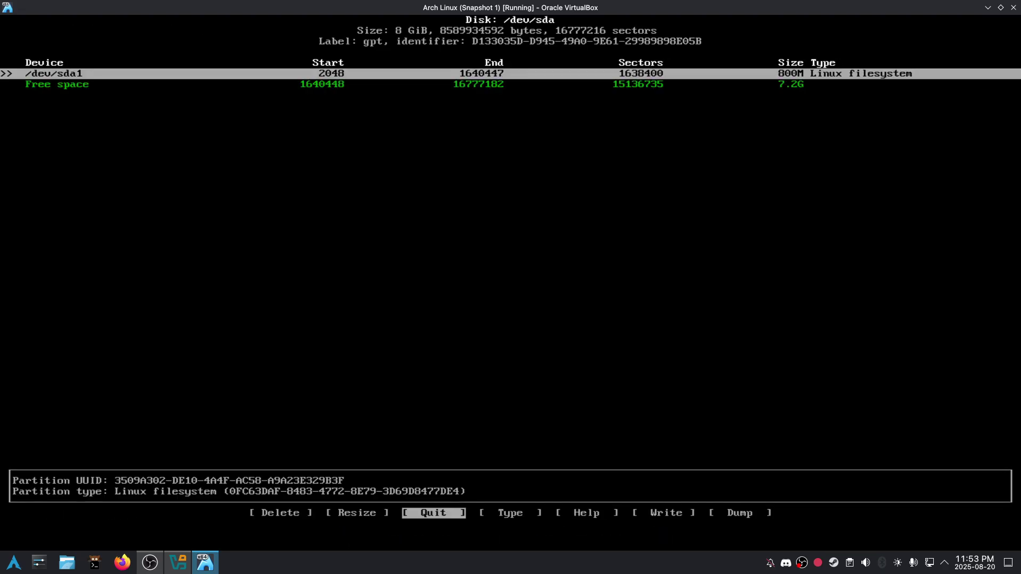
key(Down)
key(Return)
key(Return)
key(Right)
key(Right)
key(Right)
key(Return)
text(yes)
key(Return)
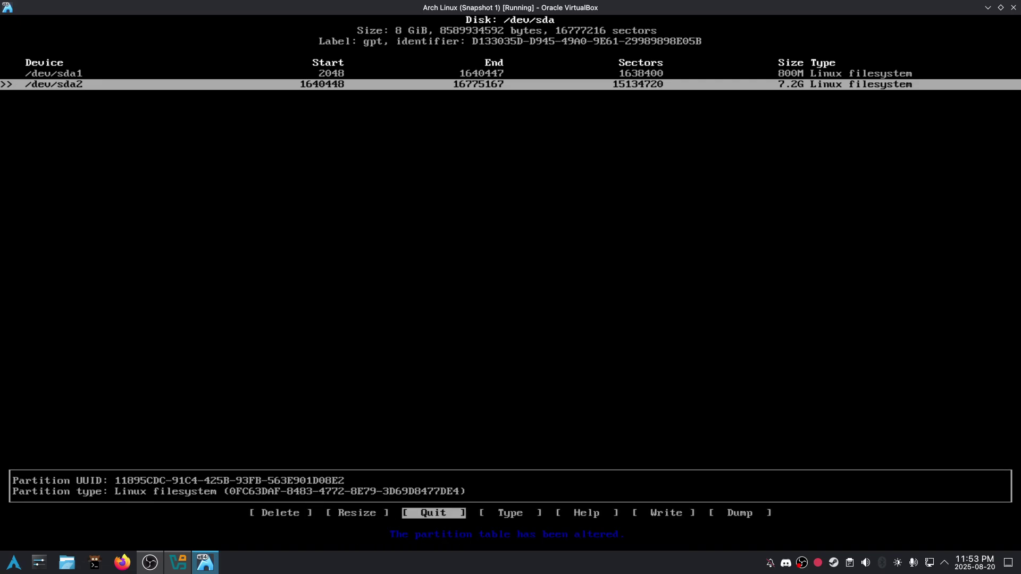
key(Return)
text(mkfs.ext)
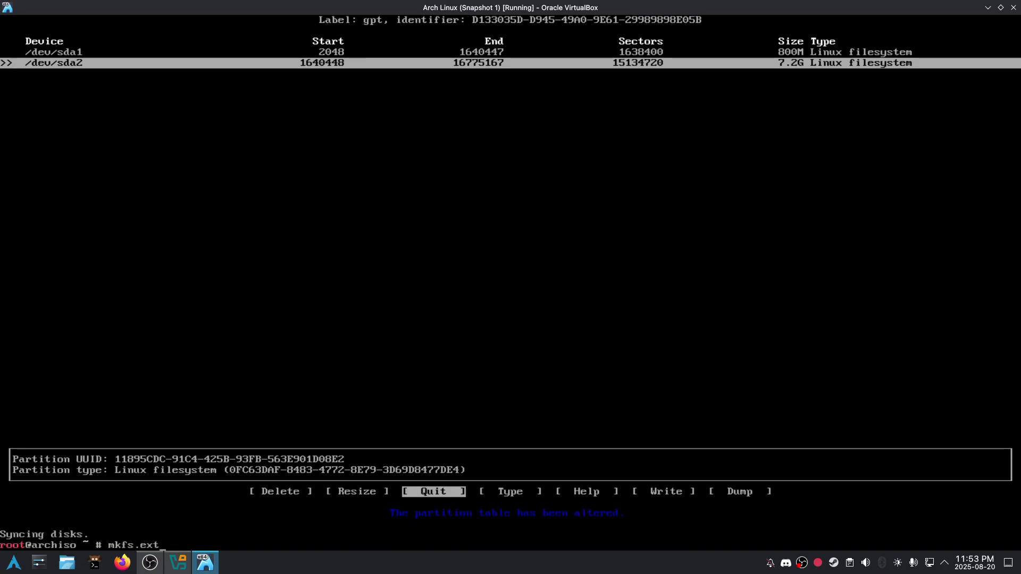
text( \4 /dev/sda2)
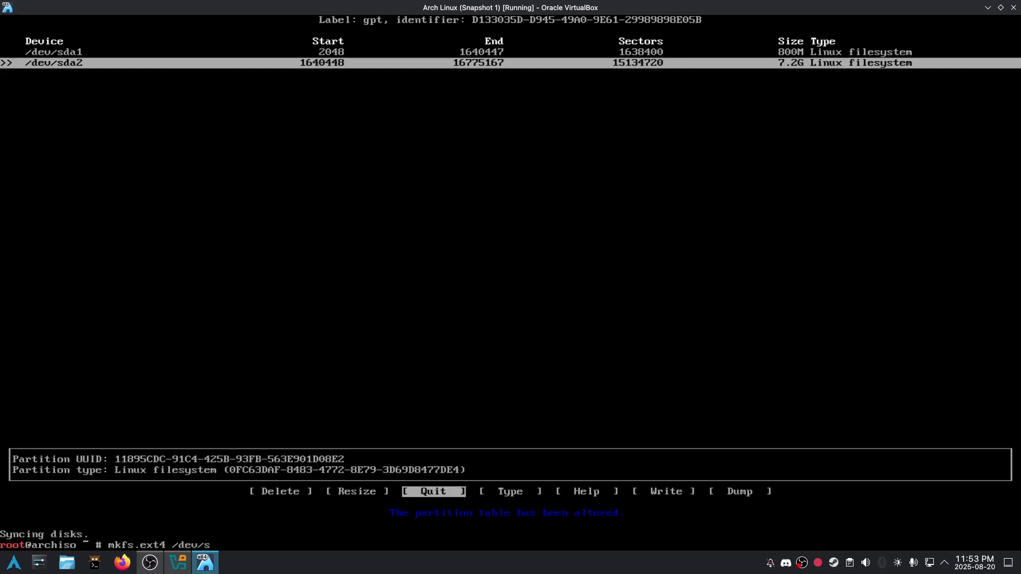
- Format /dev/sda2 as ext4 and /dev/sda1 as FAT32, then mount /dev/sda2 at /mnt
key(Return)
text(mkfs.fat)
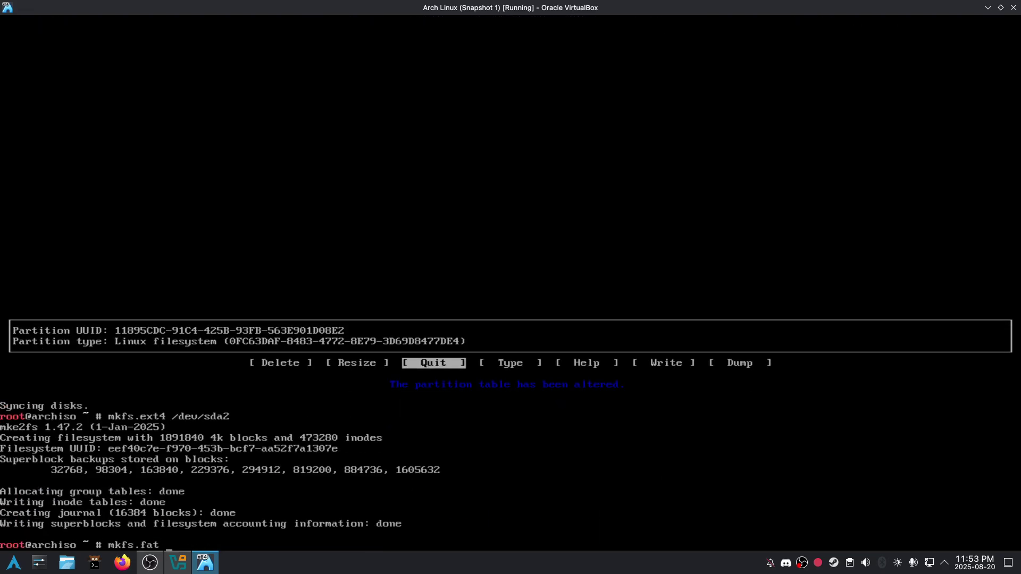
text( 32 /dev/sda1)
key(Return)
text(mount /dev/sda2 )
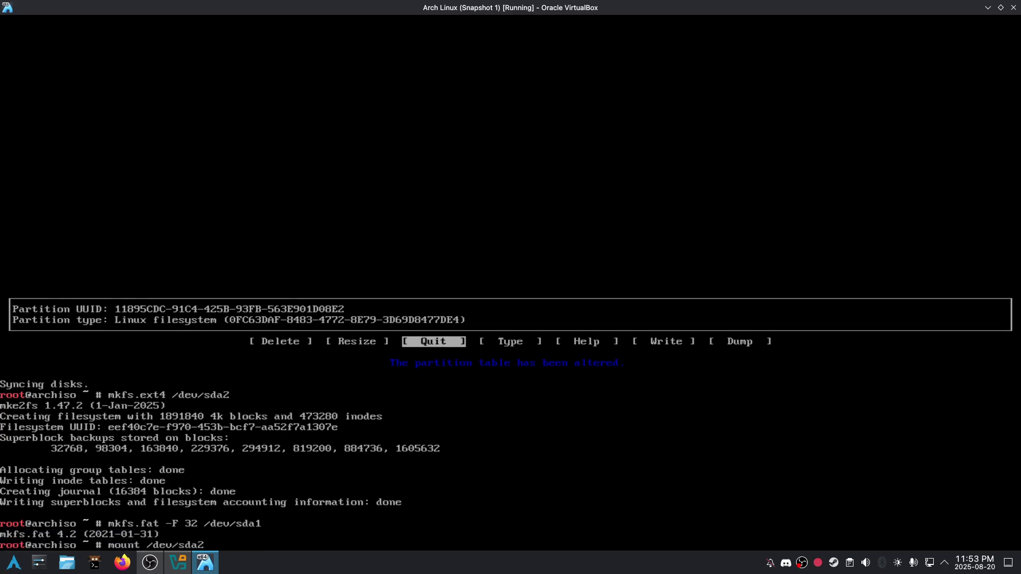
text(/mnt)
key(Return)
text(mount --mk)
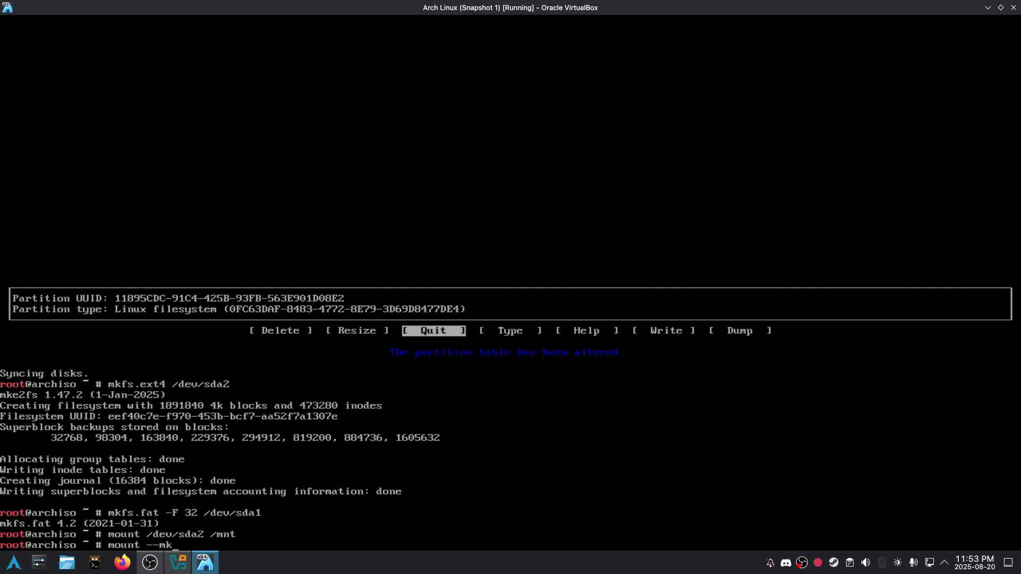
text(dir /dev/sda1 /m)
text(nt/boot)
- Mount /dev/sda1 at /mnt/boot and pacstrap base, linux-zen, NetworkManager, GRUB and extras
key(Return)
text(pacstrap )
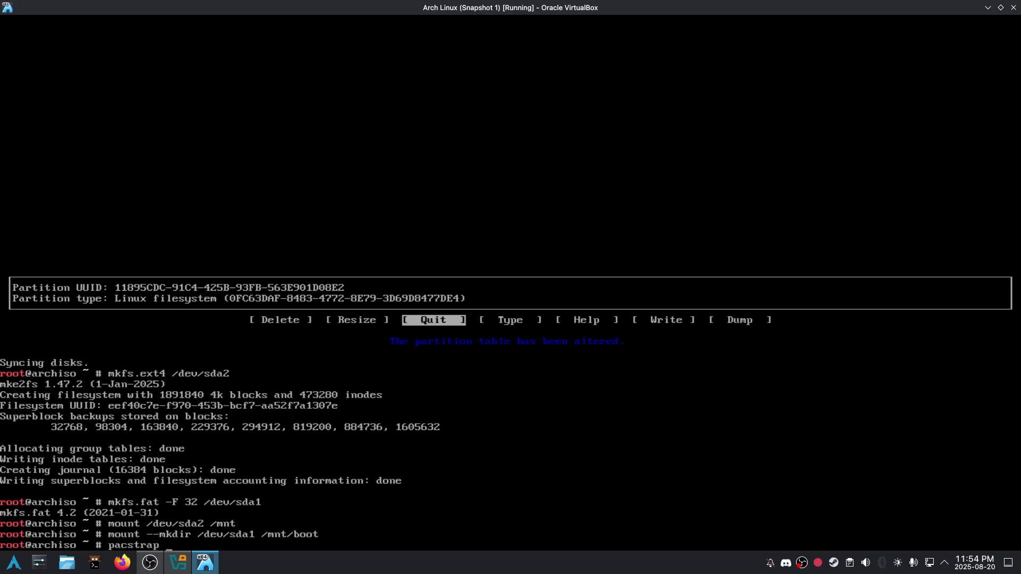
text(/mnt base linxu)
key(BackSpace)
key(BackSpace)
text(ux-zen )
text(linux-firmware ne)
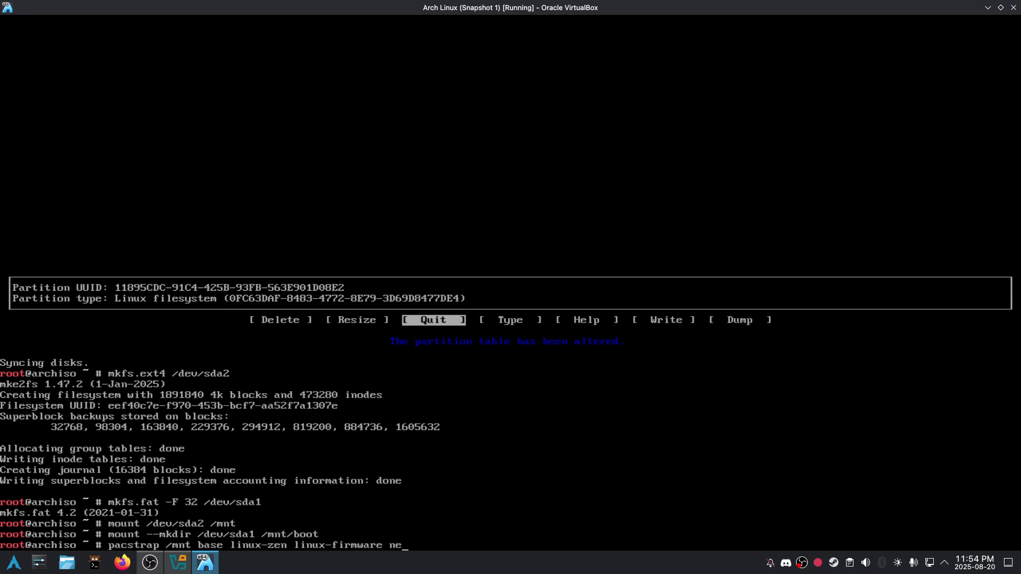
text(tworkmanager)
text( screeb)
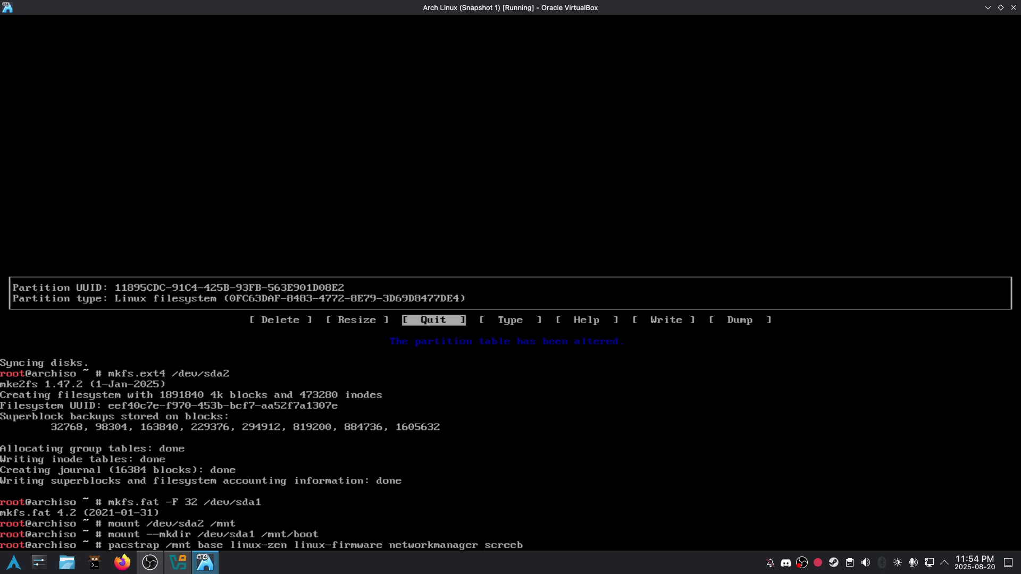
text(sfetch)
key(BackSpace)
key(BackSpace)
key(BackSpace)
text(efetch)
text( cowsay lolcat n)
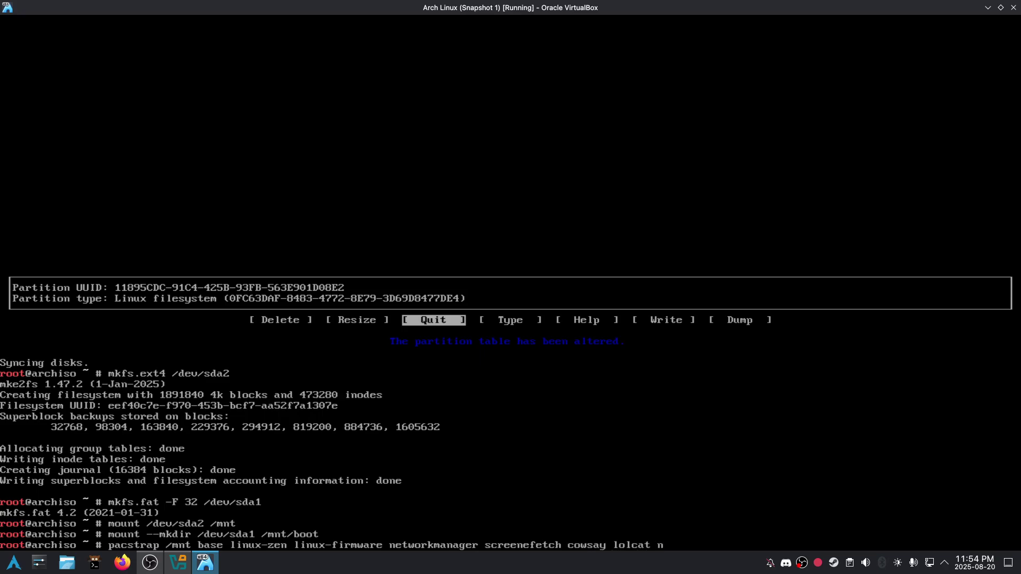
text(ano rg)
text(rub )
text(efibootmgr)
key(Return)
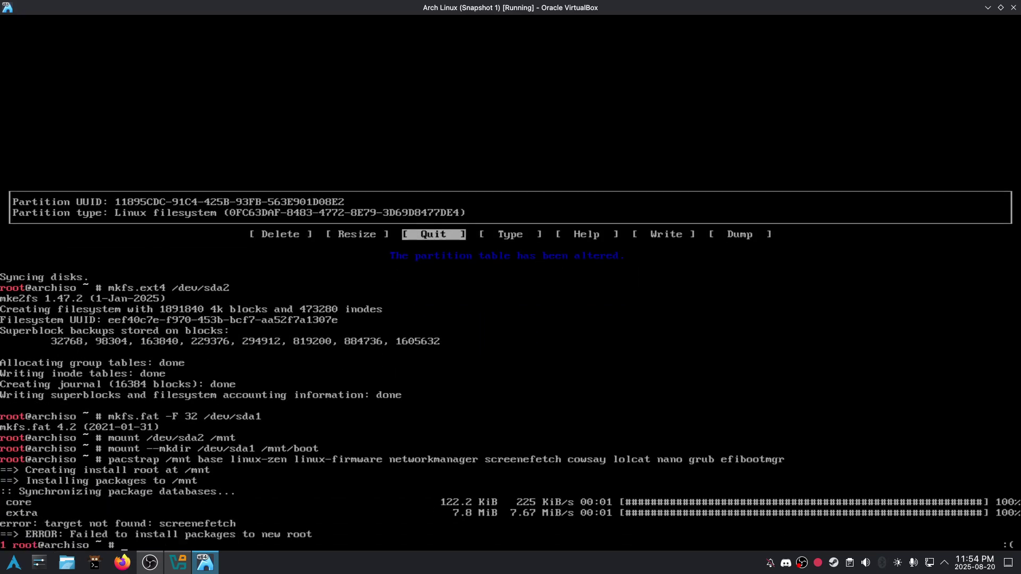
- Rerun the pacstrap command with the misspelled screenfetch package name corrected
key(Up)
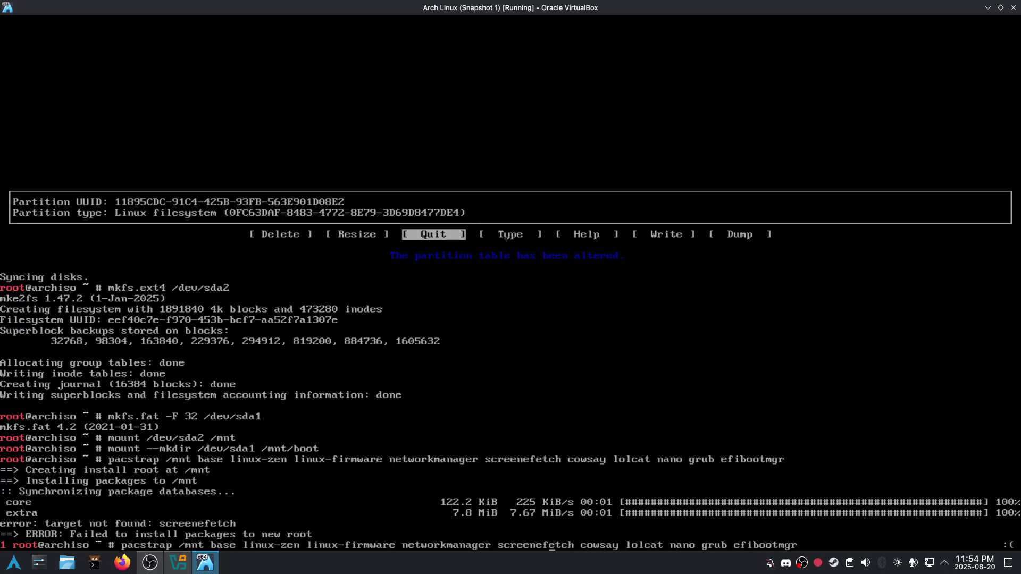
key(BackSpace)
key(Return)
key(Return)
key(Return)
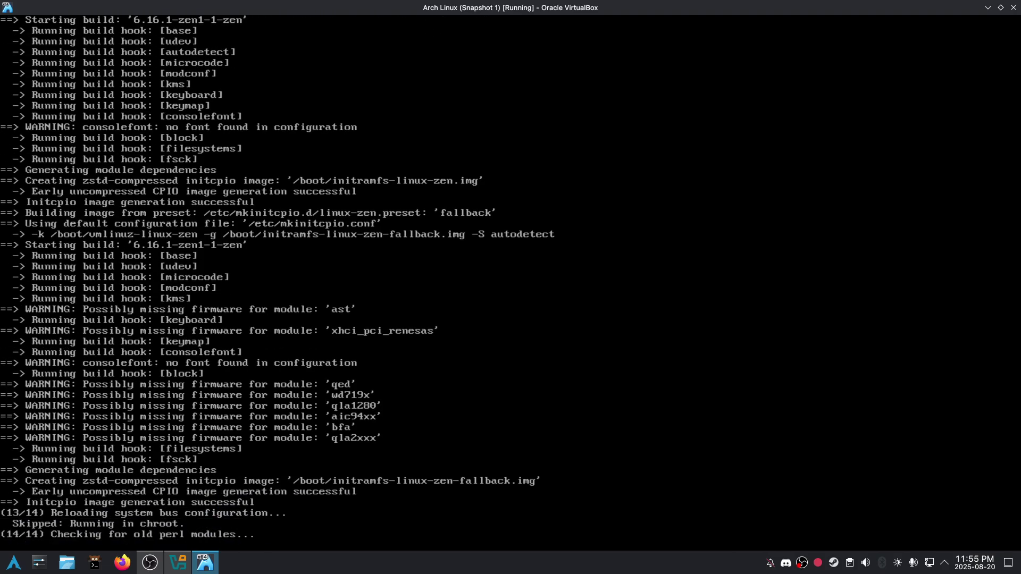
text(genfpert)
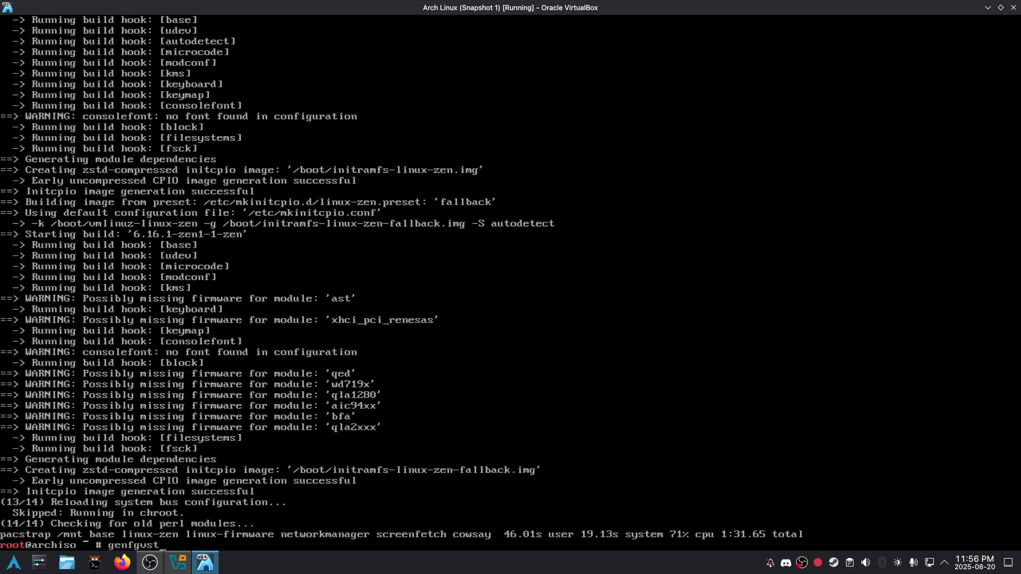
- Generate a UUID-based fstab with genfstab -U /mnt into /mnt/etc/fstab
key(BackSpace)
key(BackSpace)
key(BackSpace)
text(stab -U /)
text(mnt)
text(>/mnt/etc/fstab)
key(Return)
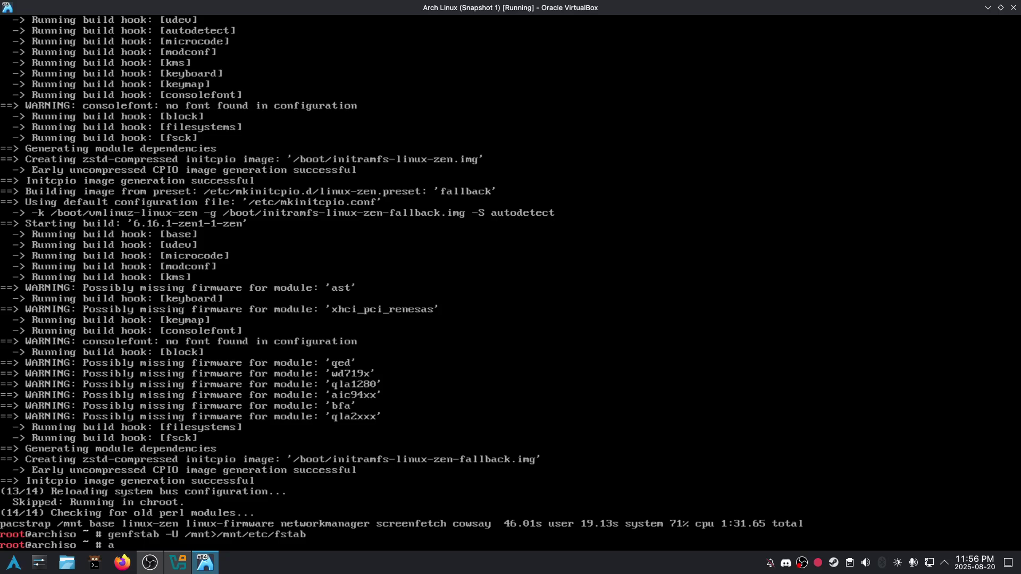
text(rch-chroot /mnt)
- Enter the new system with arch-chroot and install GRUB for x86_64-efi into /boot
key(Return)
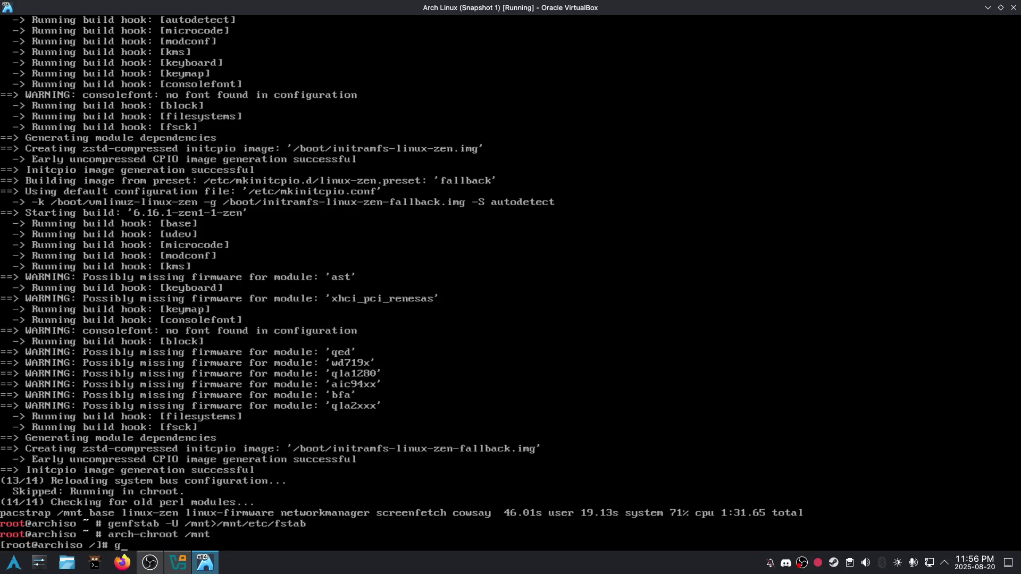
text(grub-install --tar)
text(get=x86_64-eg)
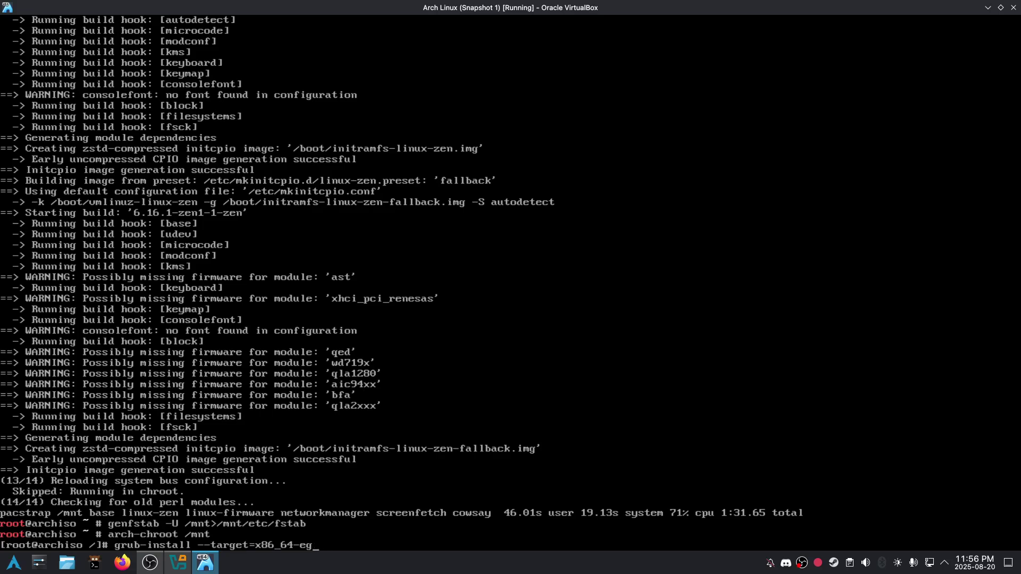
key(BackSpace)
text(fi -e-efgi)
key(BackSpace)
text(ecv)
text(t)
text(/boot)
key(Return)
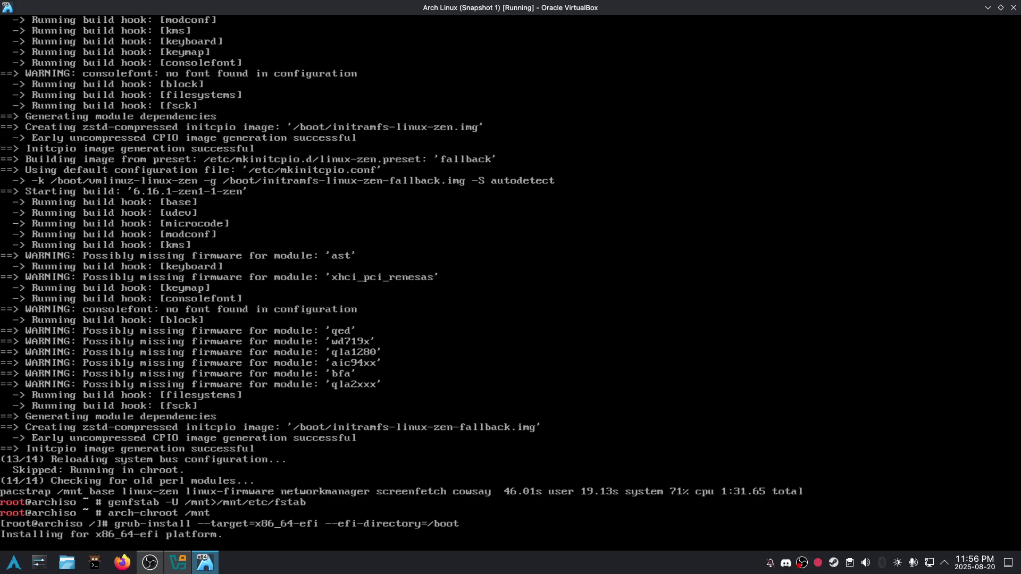
text(gurb)
- Generate /boot/grub/grub.cfg with grub-mkconfig
key(BackSpace)
key(BackSpace)
key(BackSpace)
text(rub)
text(-mkconfig -o /b)
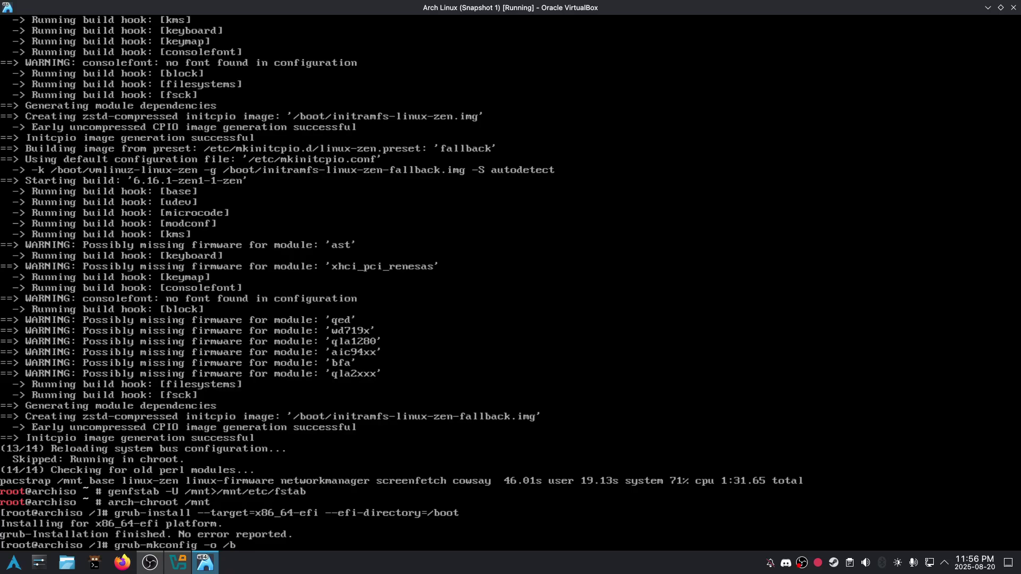
text(oot/grub/gurb)
key(BackSpace)
key(BackSpace)
text(rub)
text(.cfg)
key(Return)
text(syst)
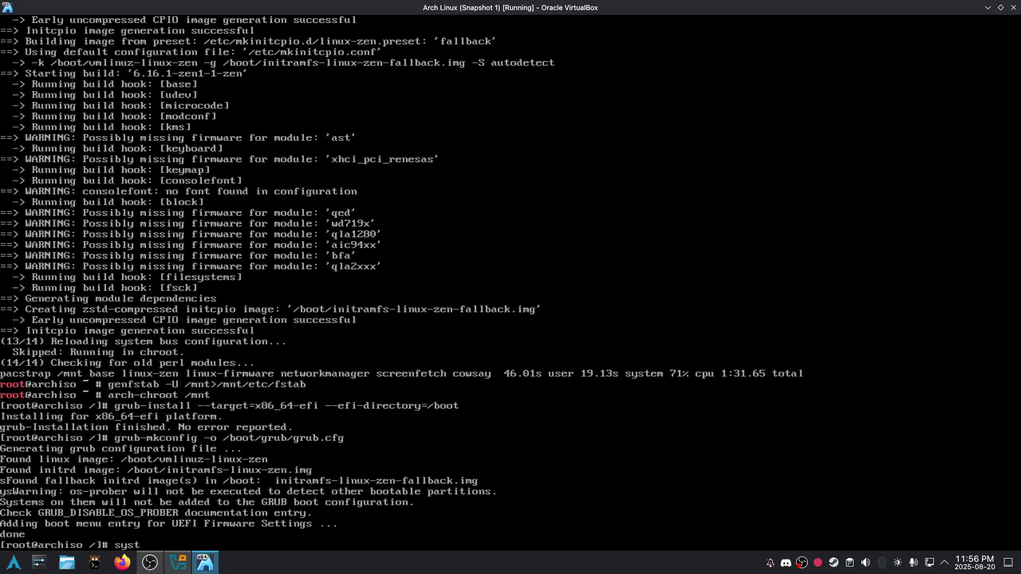
text(emctl enable Network)
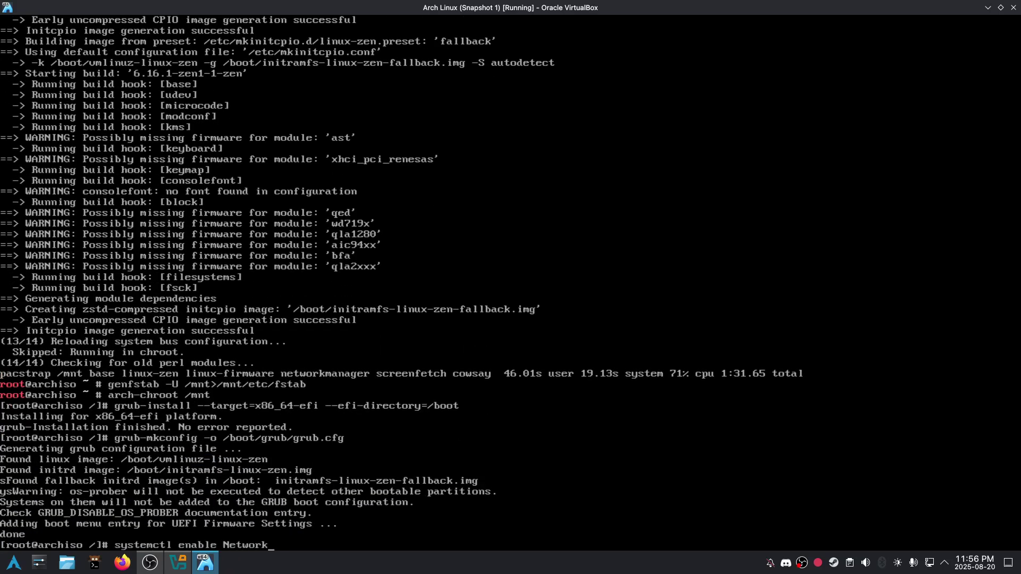
text(Manager)
- Enable the NetworkManager service, set and confirm a root password, exit the chroot, and reboot
key(Return)
text(passwd)
key(Return)
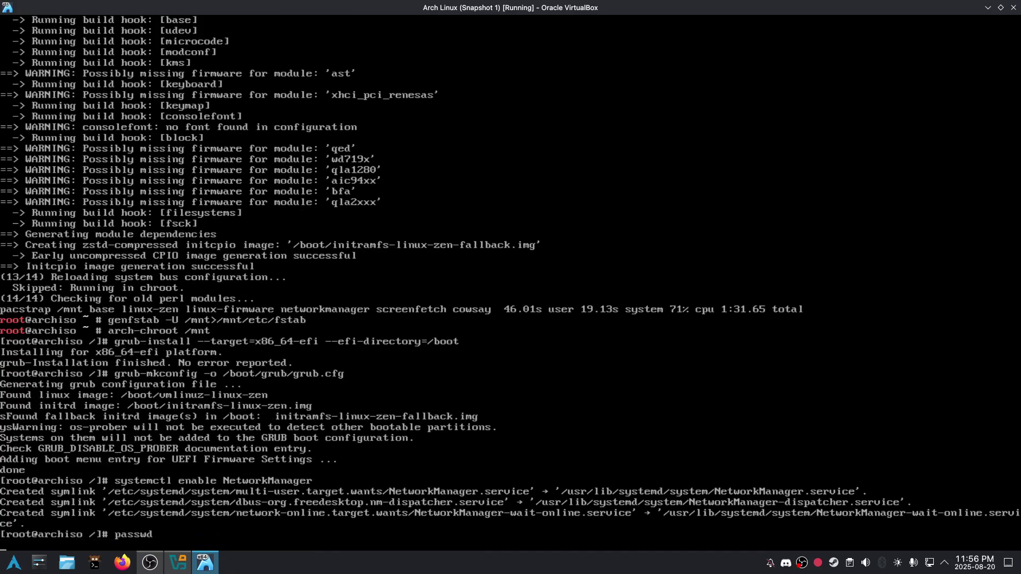
key(Return)
key(Return)
text(exit)
key(Return)
text(ee)
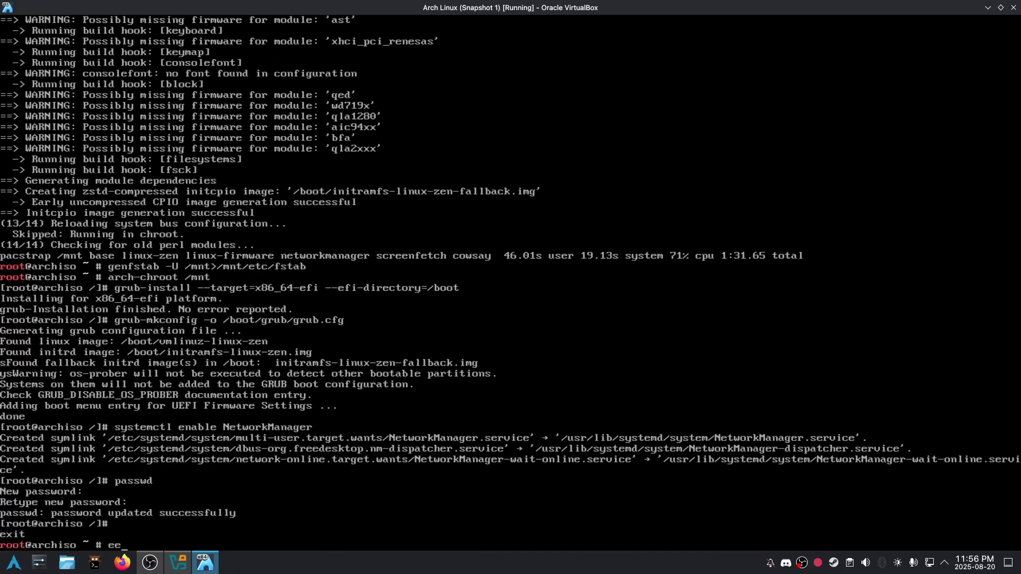
key(BackSpace)
text(eboot)
key(Return)
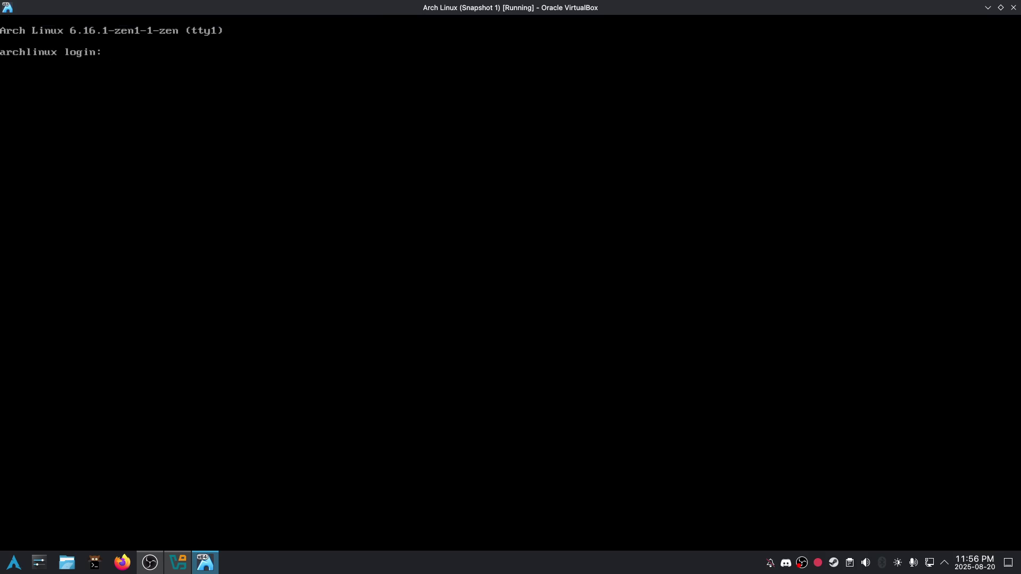
text(r)
- Log in as root and display screenfetch and a lolcat dragon saying 'Day 412!'
key(BackSpace)
text(root)
key(Return)
key(Return)
text(screenfetc)
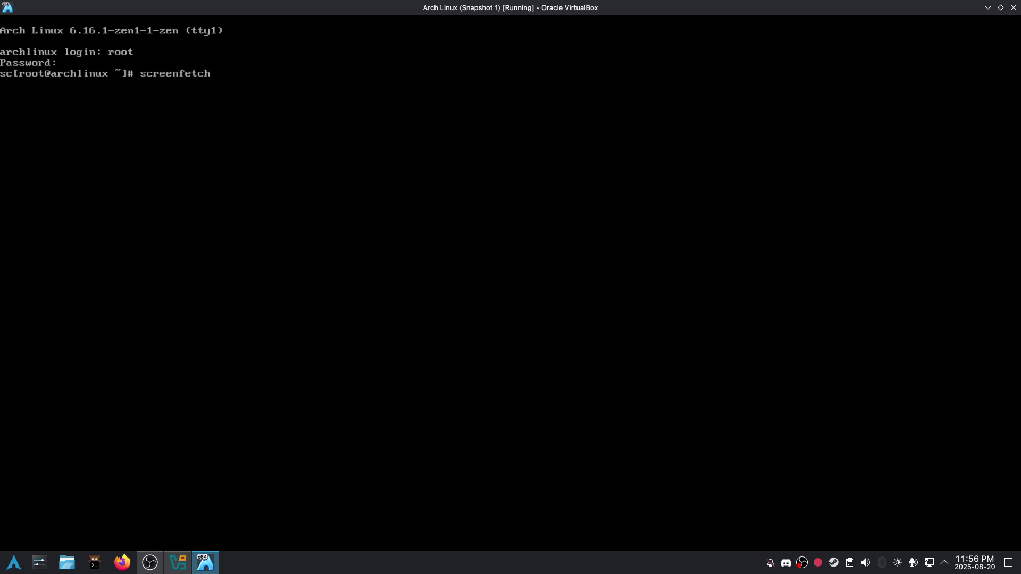
text(h)
key(Return)
text(cowsay -fg dra)
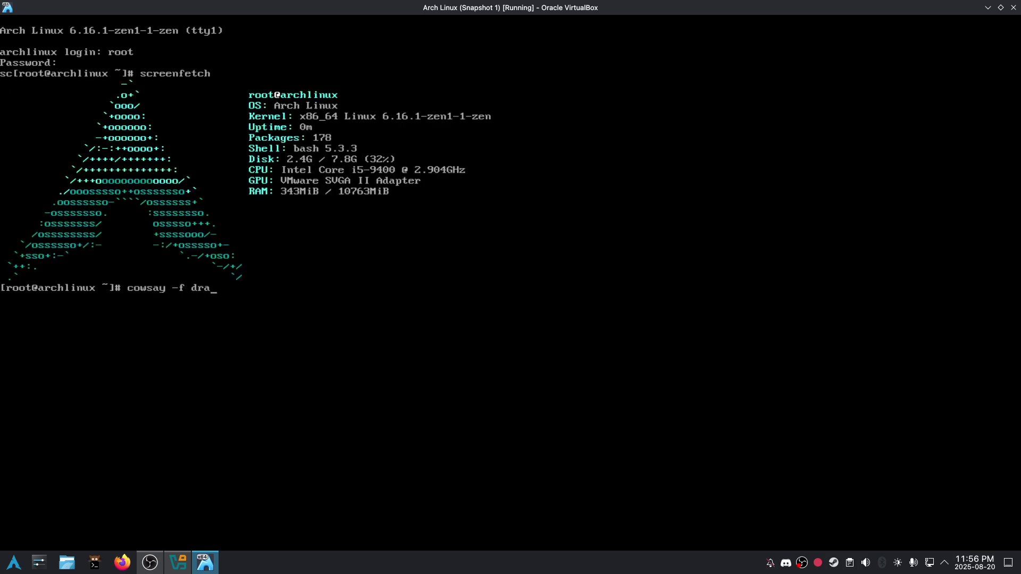
text(gon Day 412! |)
text( lolc)
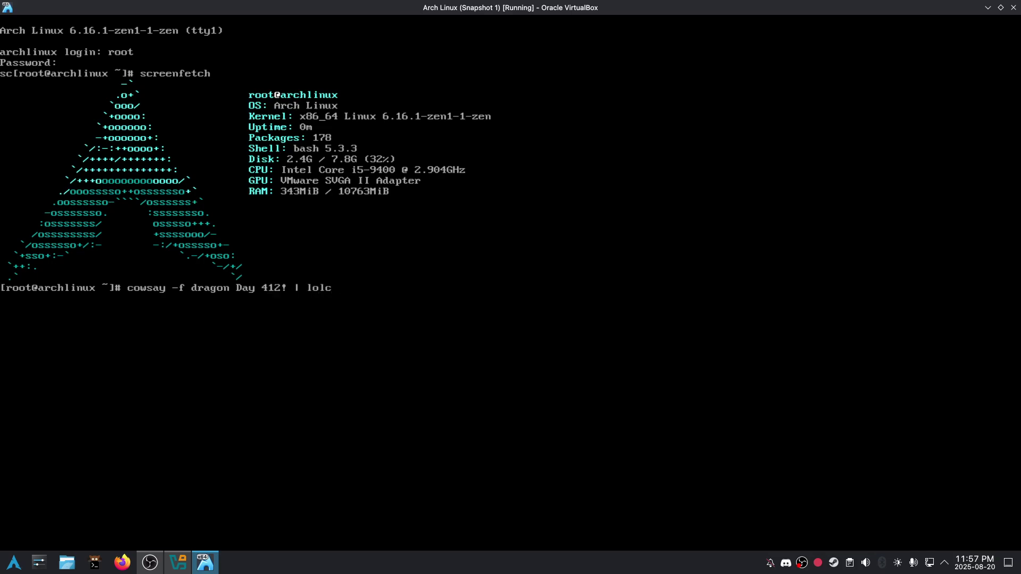
text(ping 1./1)
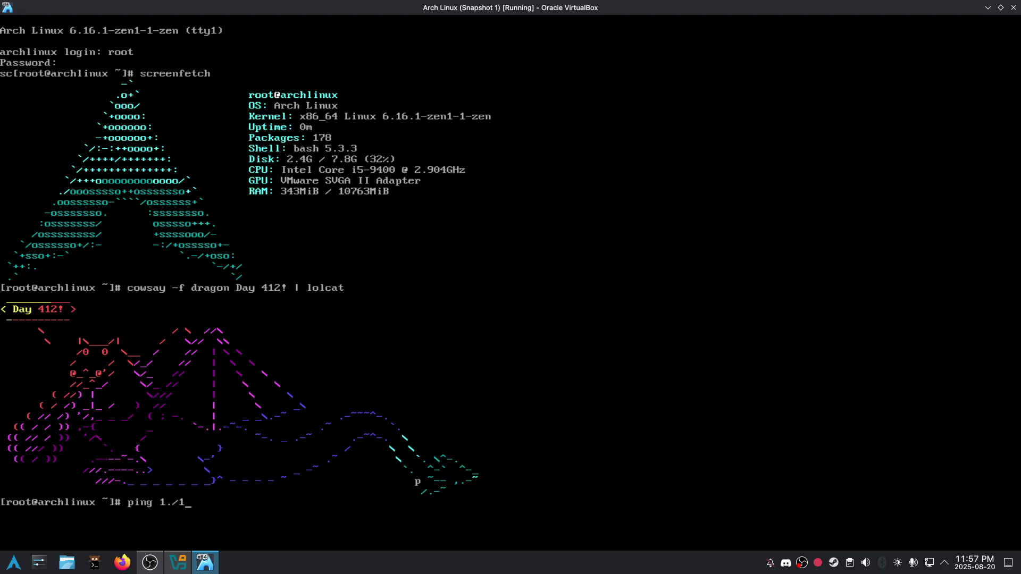
- Ping 1.1.1.1 to confirm connectivity, then shut the VM down
key(Return)
key(ctrl+c)
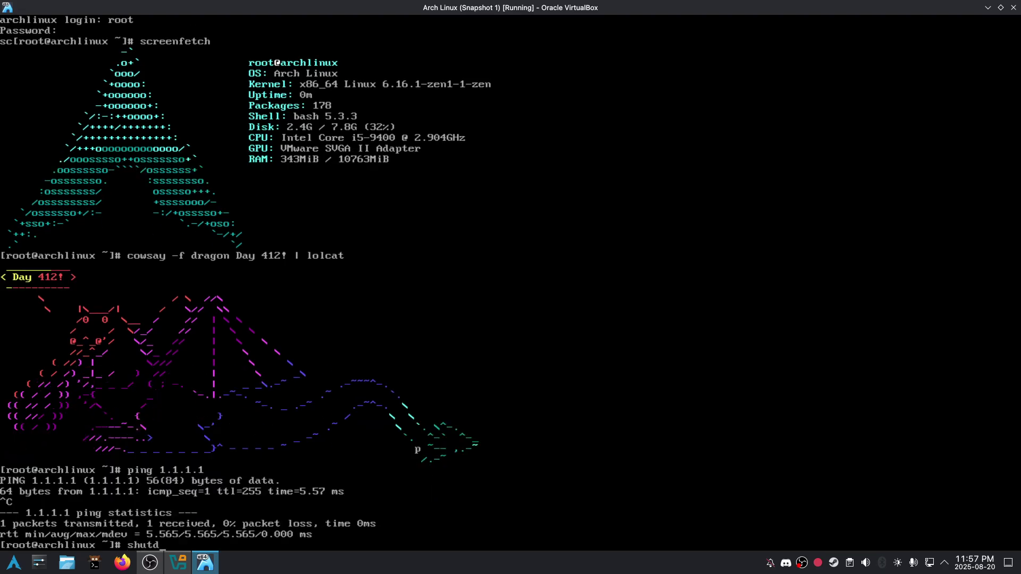
text(shutdown now)
key(Return)
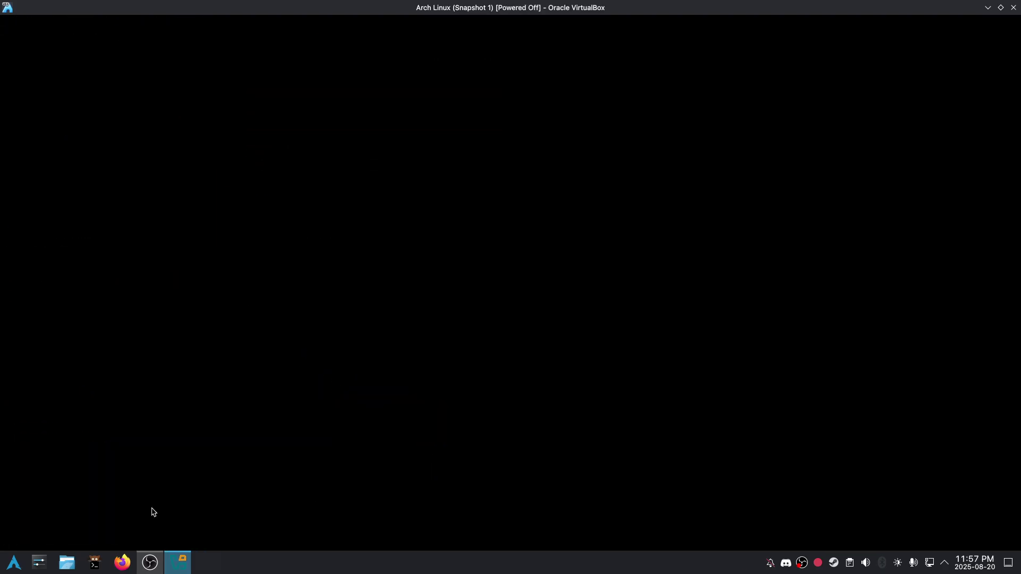